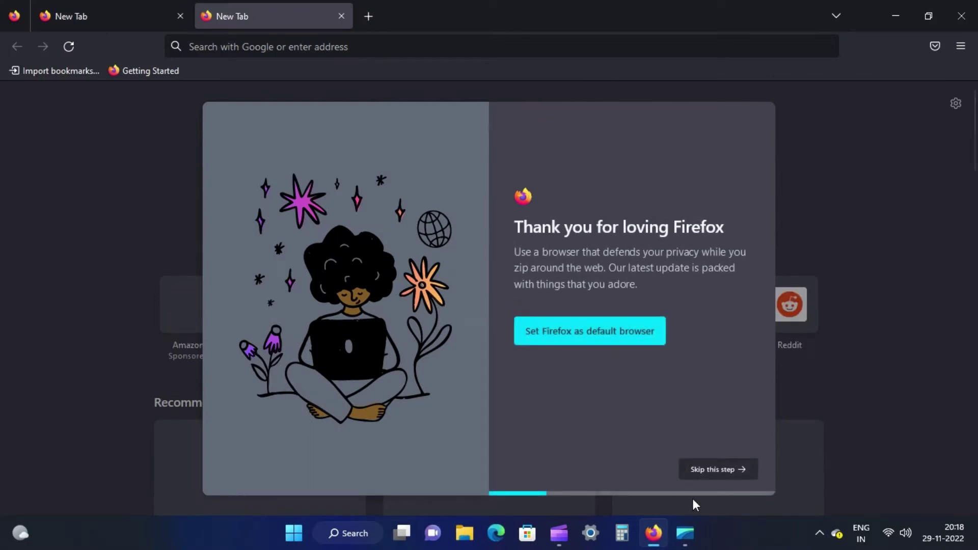
- Get through Firefox's first-run setup, skipping the quick setup, theme and phone sync steps
{"action": "left_click", "coordinate": [639, 332]}
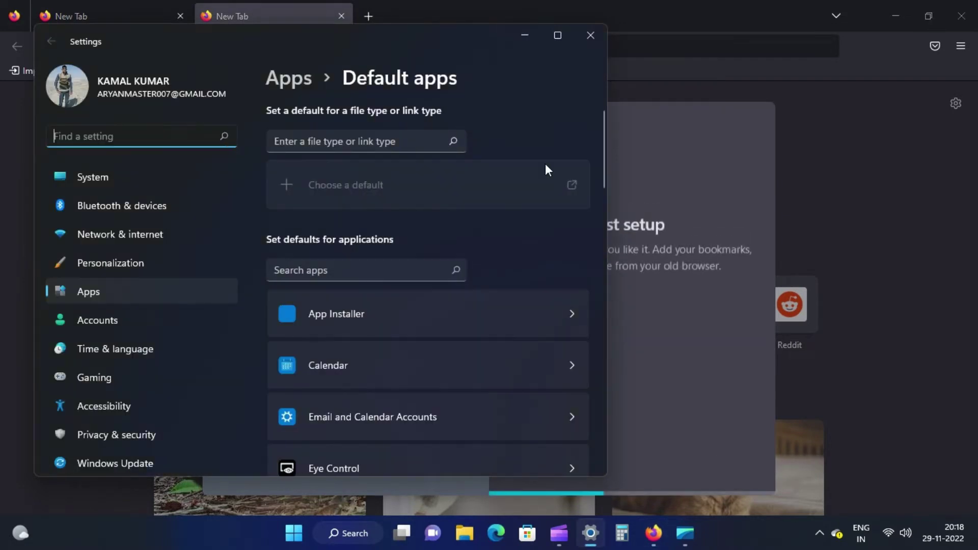
{"action": "left_click", "coordinate": [591, 35]}
{"action": "left_click", "coordinate": [709, 470]}
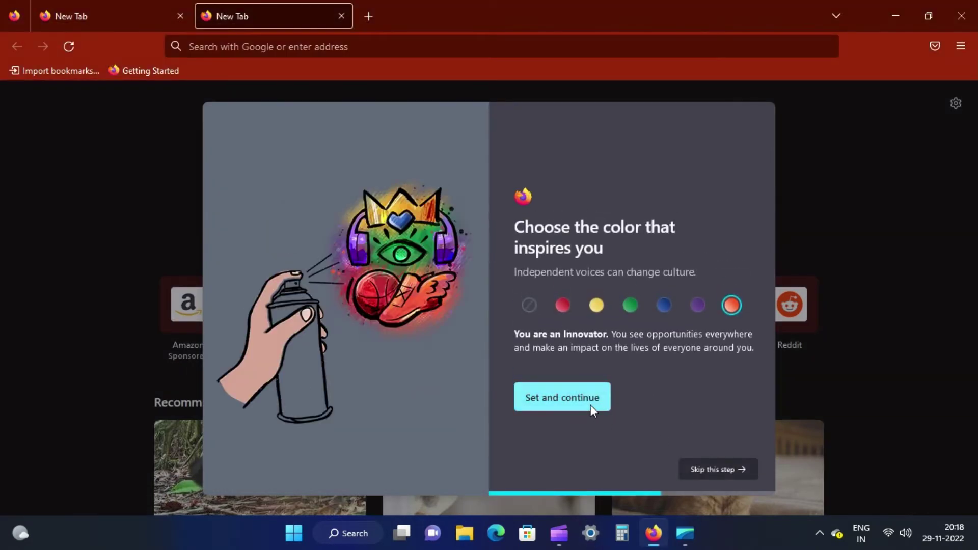
{"action": "left_click", "coordinate": [708, 470]}
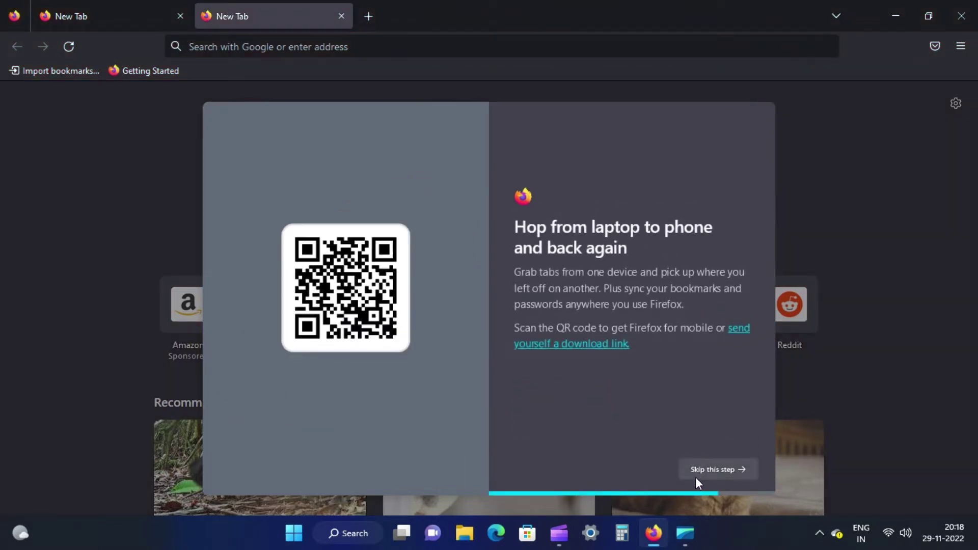
{"action": "left_click", "coordinate": [698, 471]}
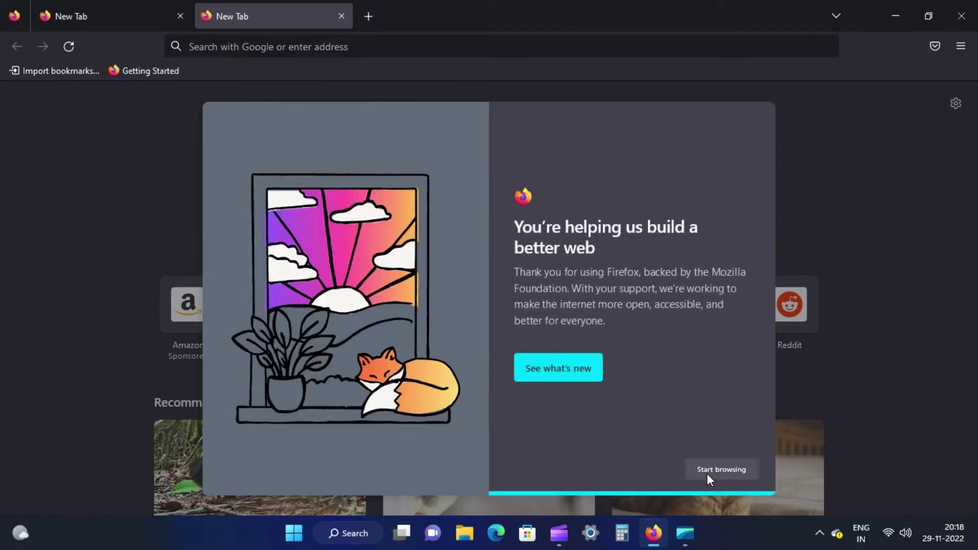
{"action": "left_click", "coordinate": [707, 474]}
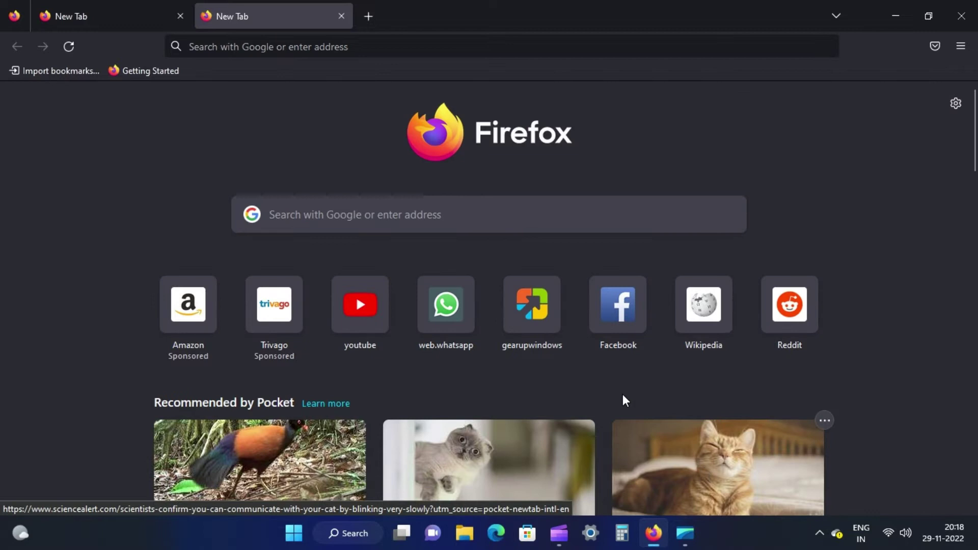
- Open risewindows.com from the 'rise' address suggestion, then minimize Firefox to the desktop
{"action": "left_click", "coordinate": [275, 47]}
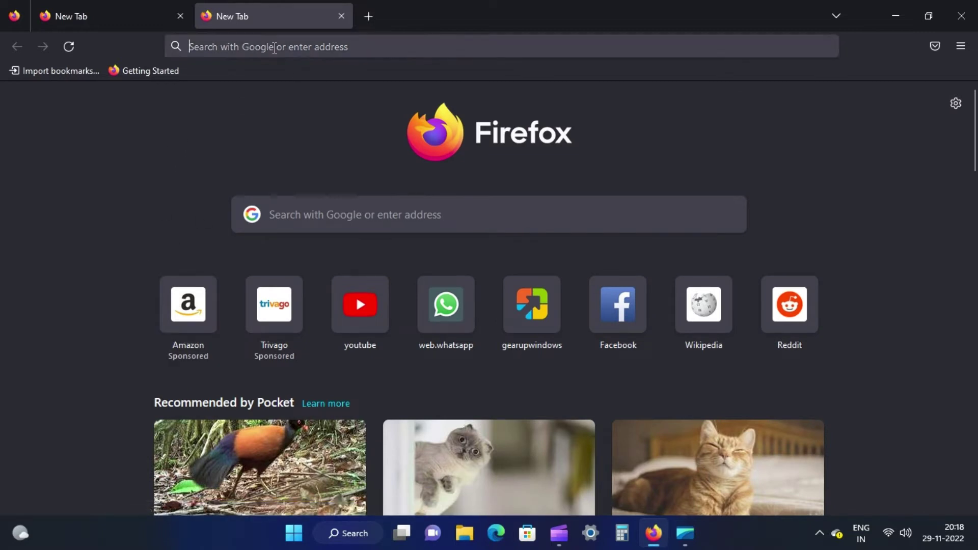
{"action": "left_click", "coordinate": [274, 47]}
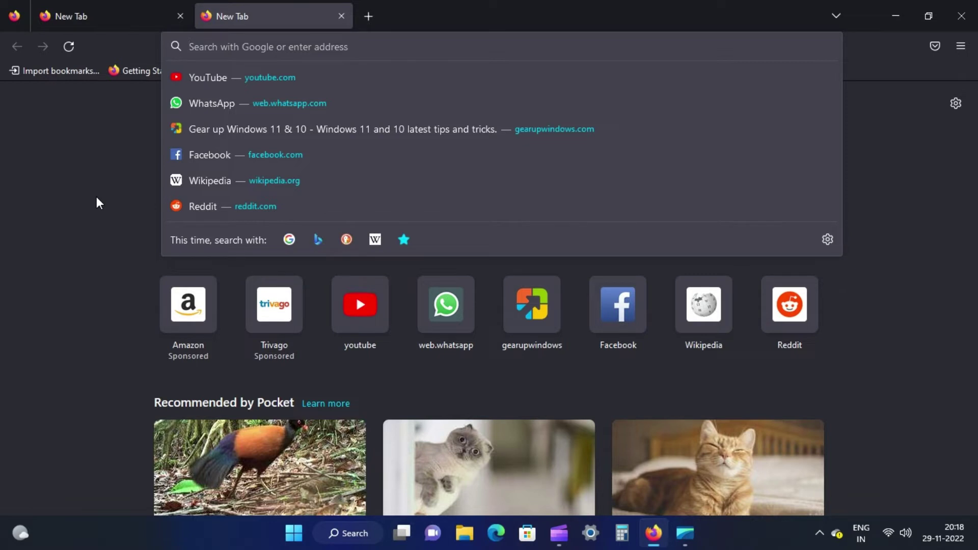
{"action": "type", "text": "rise"}
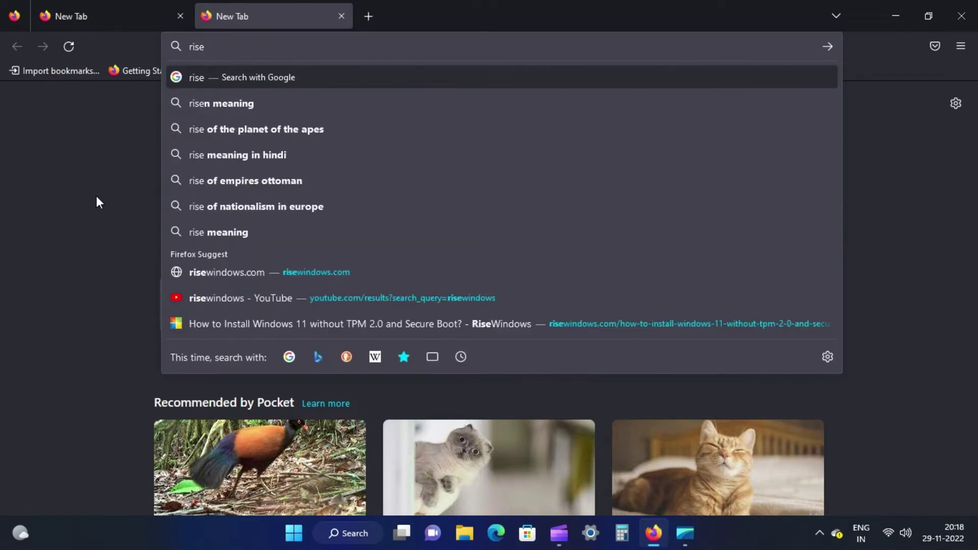
{"action": "left_click", "coordinate": [222, 271]}
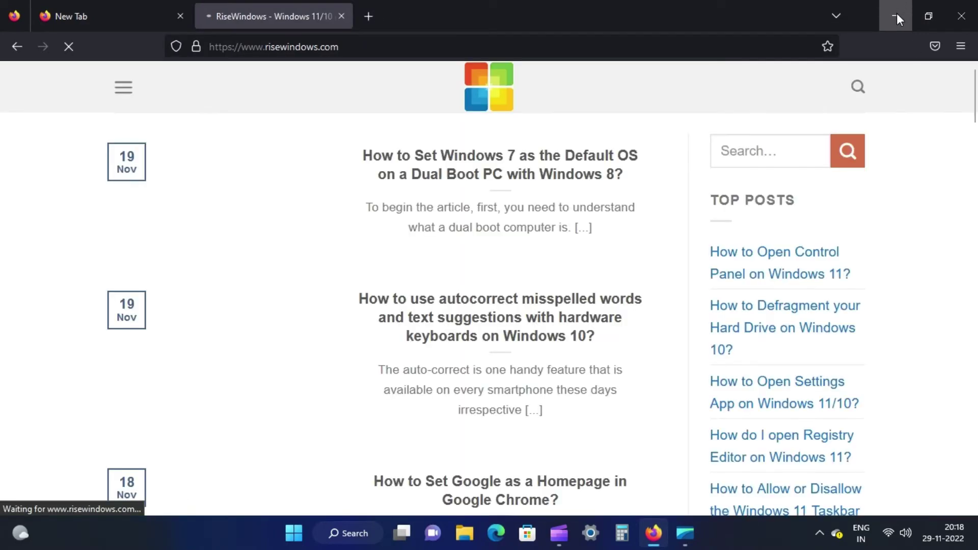
{"action": "left_click", "coordinate": [897, 13]}
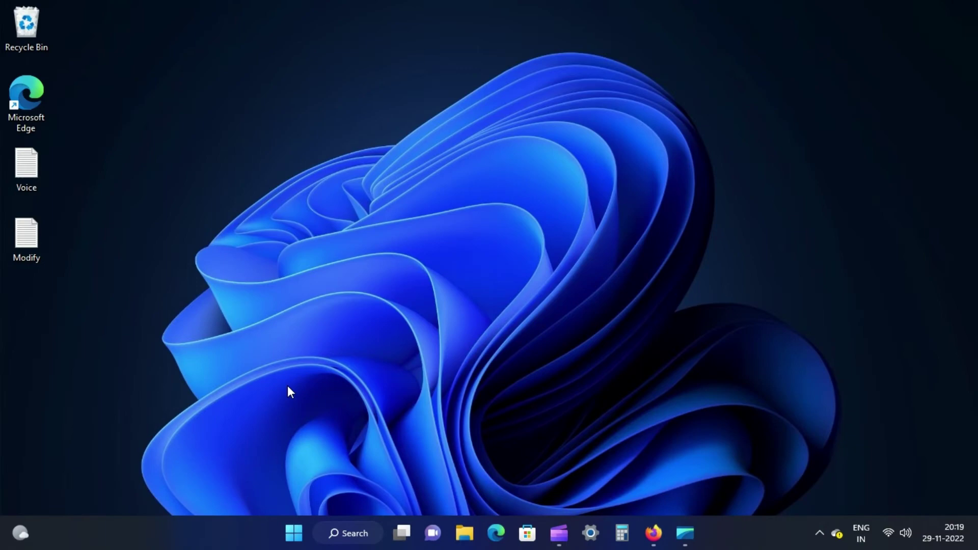
- Open maximized Settings with Win+I and scroll to Accounts › Family & other users' kiosk section
{"action": "key", "text": "super+i"}
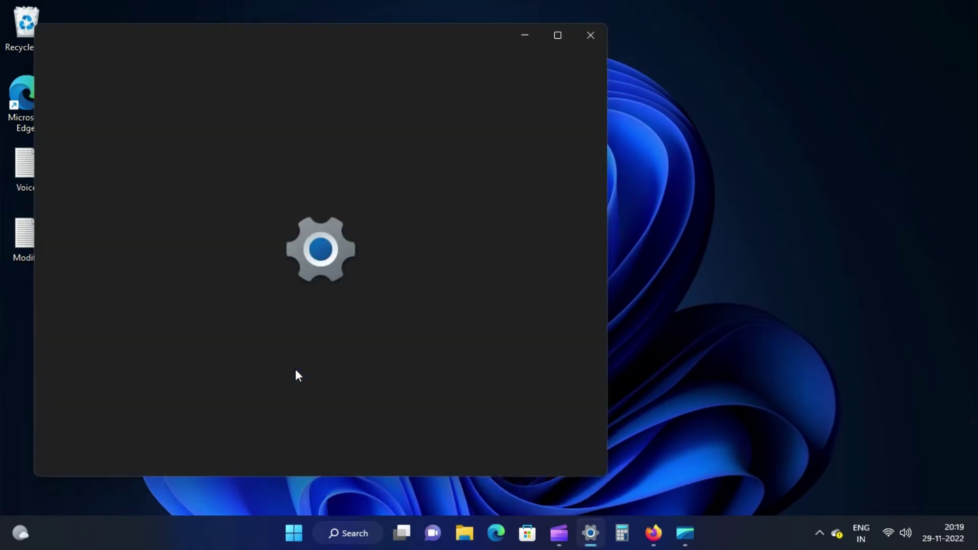
{"action": "left_click", "coordinate": [558, 34]}
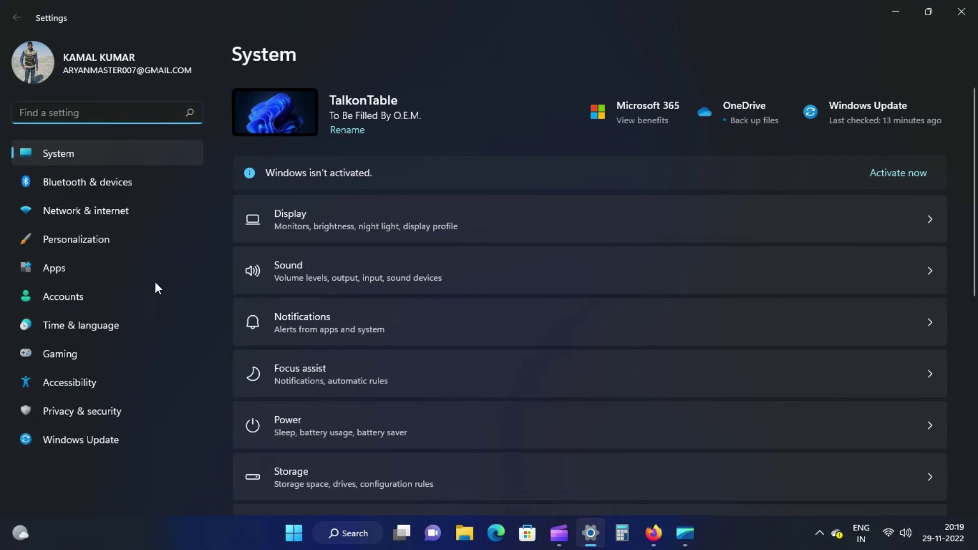
{"action": "left_click", "coordinate": [103, 306]}
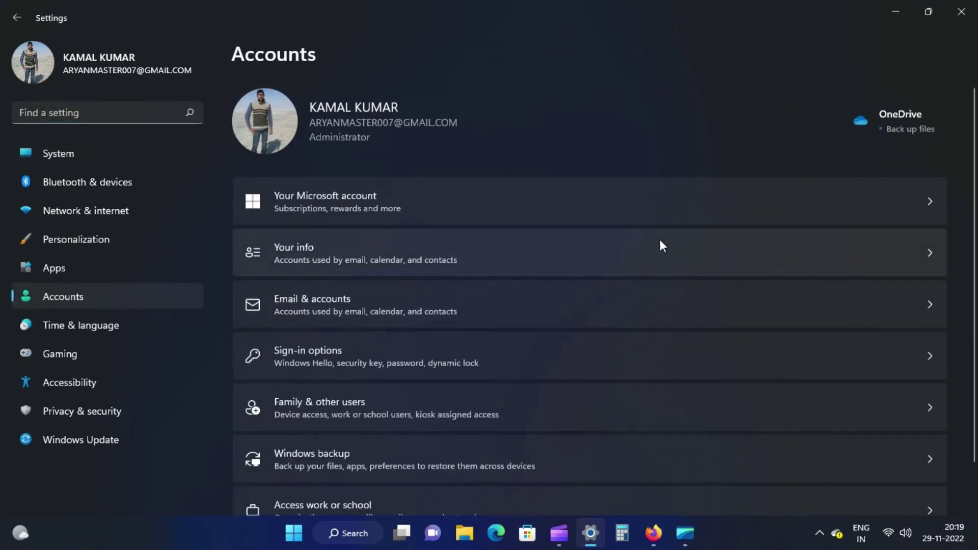
{"action": "scroll", "coordinate": [657, 348], "scroll_direction": "down", "scroll_amount": 2}
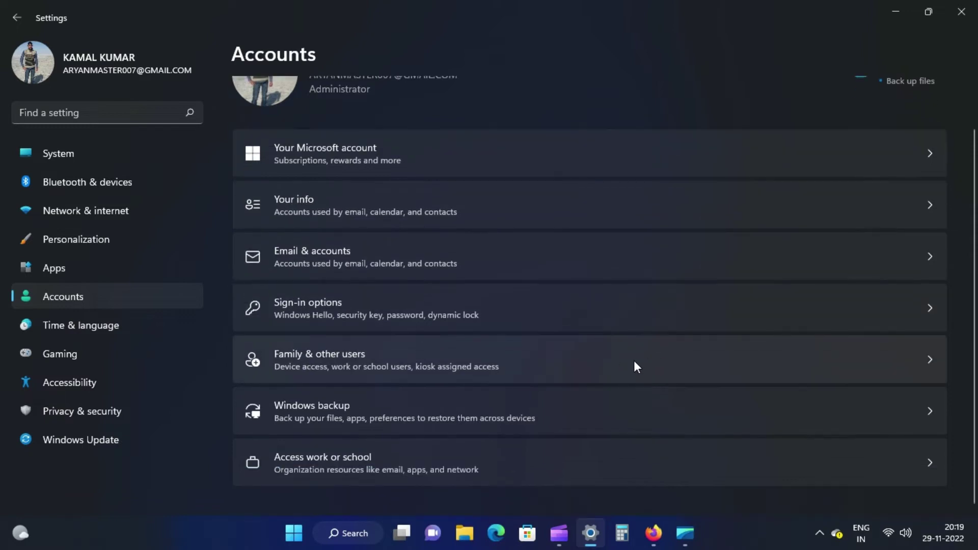
{"action": "left_click", "coordinate": [647, 363]}
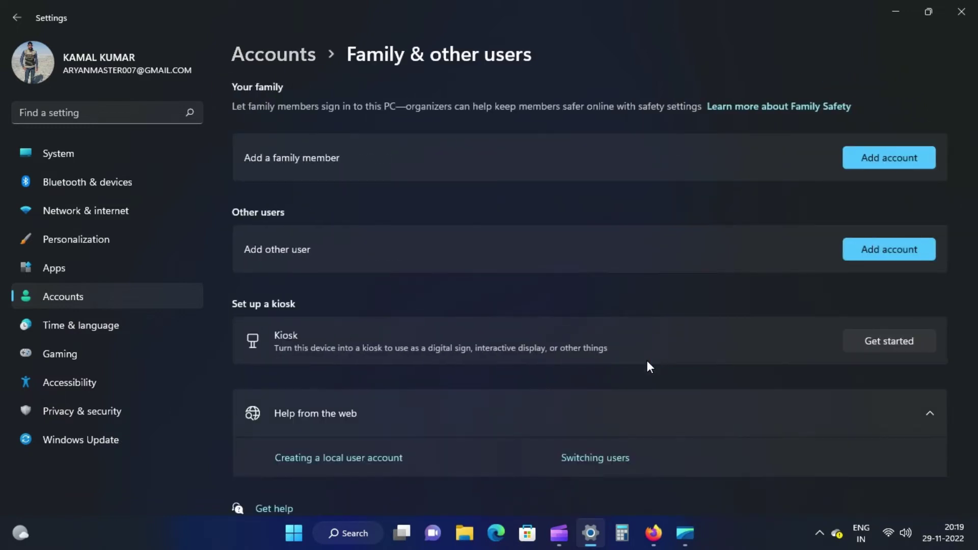
{"action": "scroll", "coordinate": [689, 326], "scroll_direction": "down", "scroll_amount": 1}
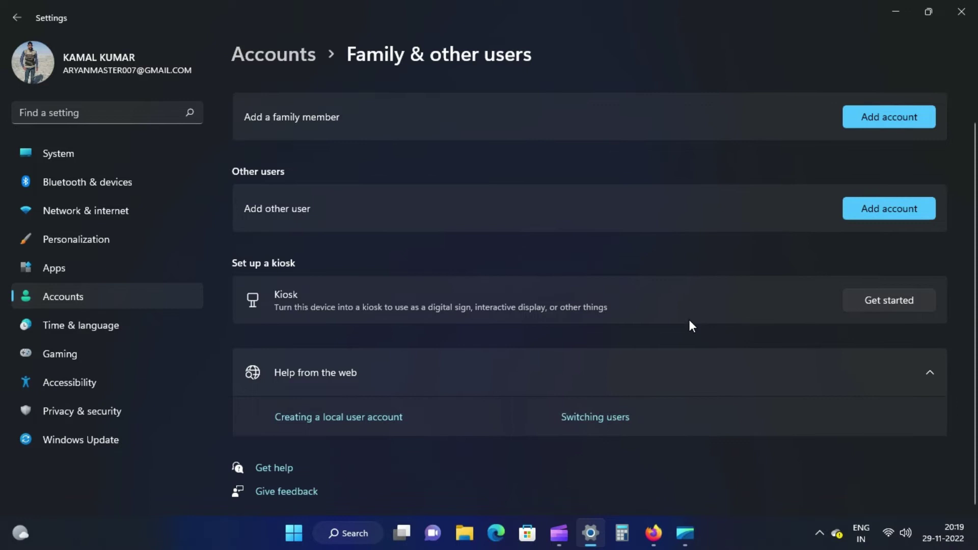
- Start kiosk setup and name the kiosk account 'Kiosk 1'
{"action": "left_click", "coordinate": [891, 301]}
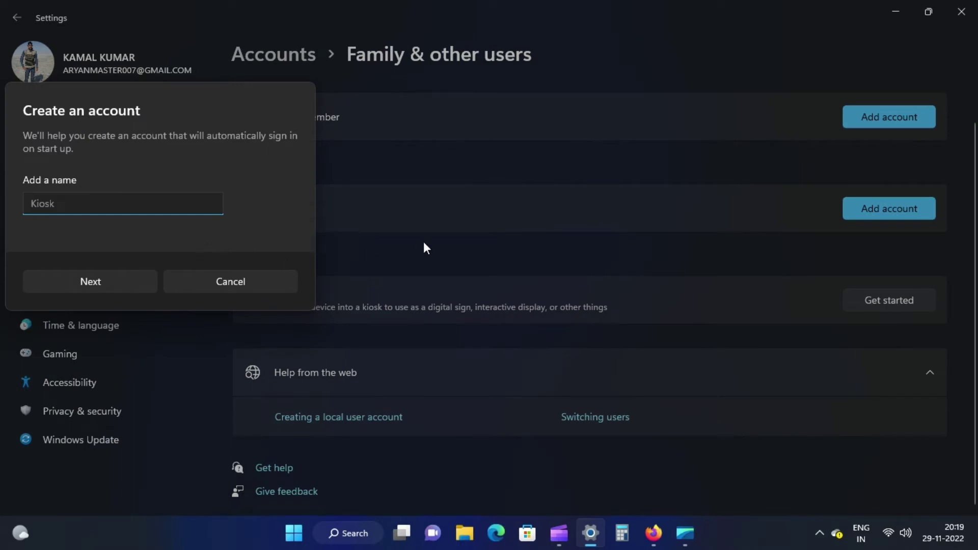
{"action": "type", "text": "K"}
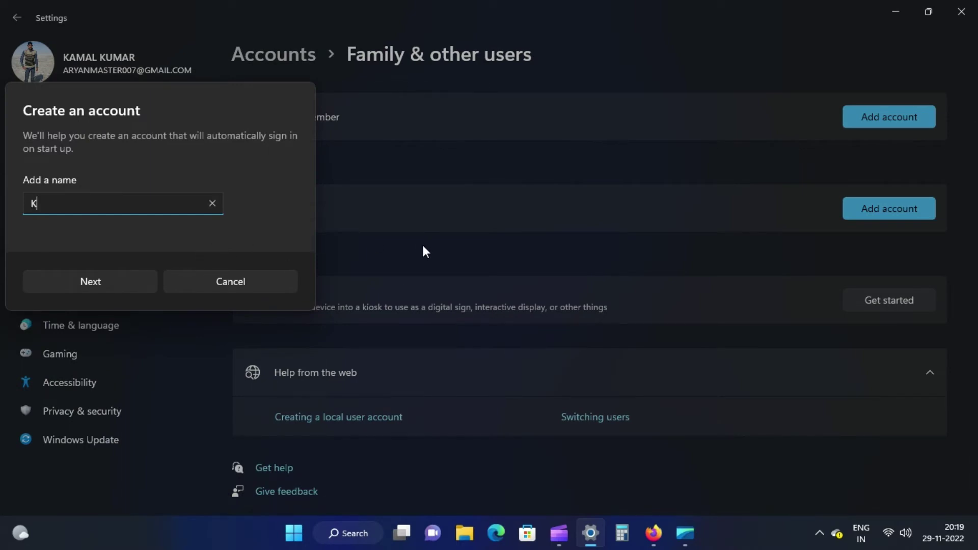
{"action": "type", "text": "iosk 1"}
{"action": "left_click", "coordinate": [127, 285]}
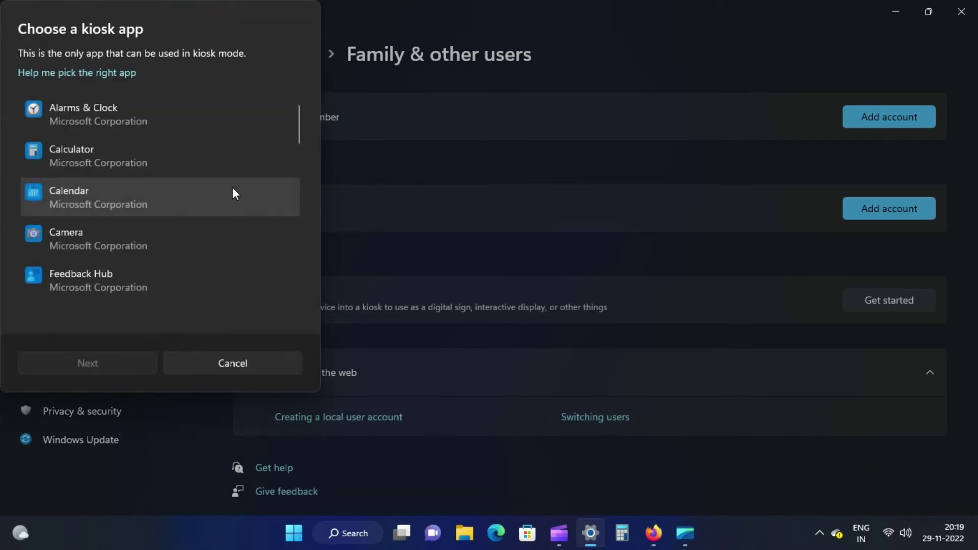
- Choose Microsoft Edge from the kiosk app list and continue
{"action": "scroll", "coordinate": [224, 168], "scroll_direction": "down", "scroll_amount": 2}
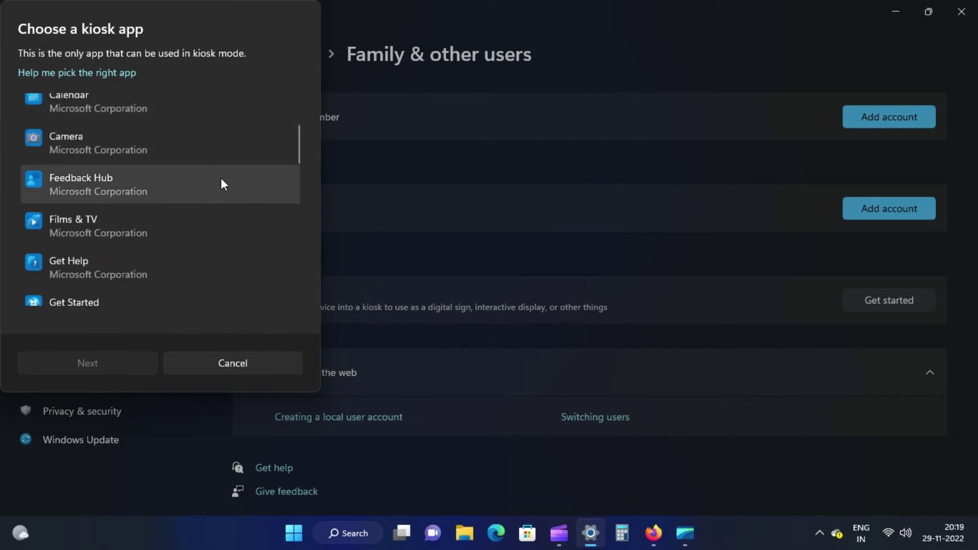
{"action": "scroll", "coordinate": [211, 210], "scroll_direction": "down", "scroll_amount": 3}
{"action": "scroll", "coordinate": [212, 212], "scroll_direction": "down", "scroll_amount": 3}
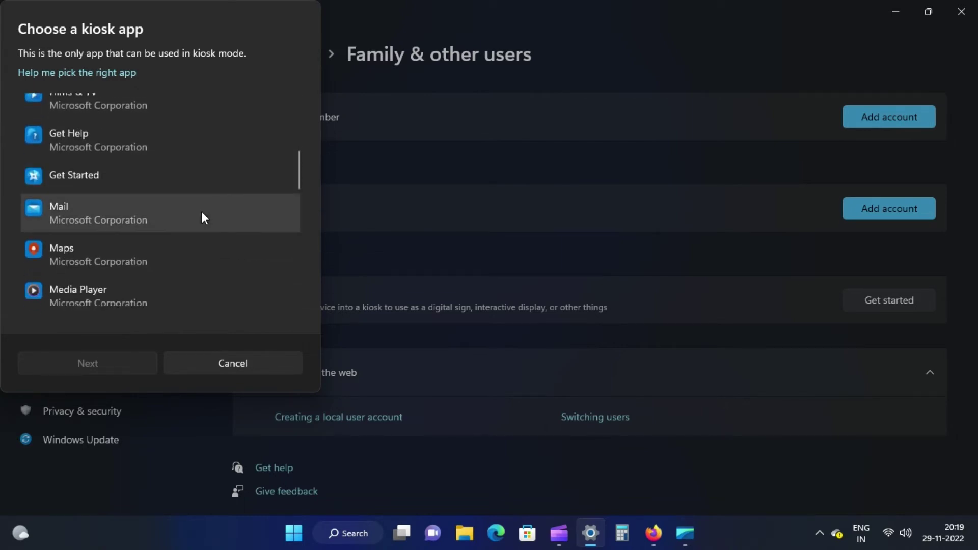
{"action": "scroll", "coordinate": [206, 204], "scroll_direction": "down", "scroll_amount": 1}
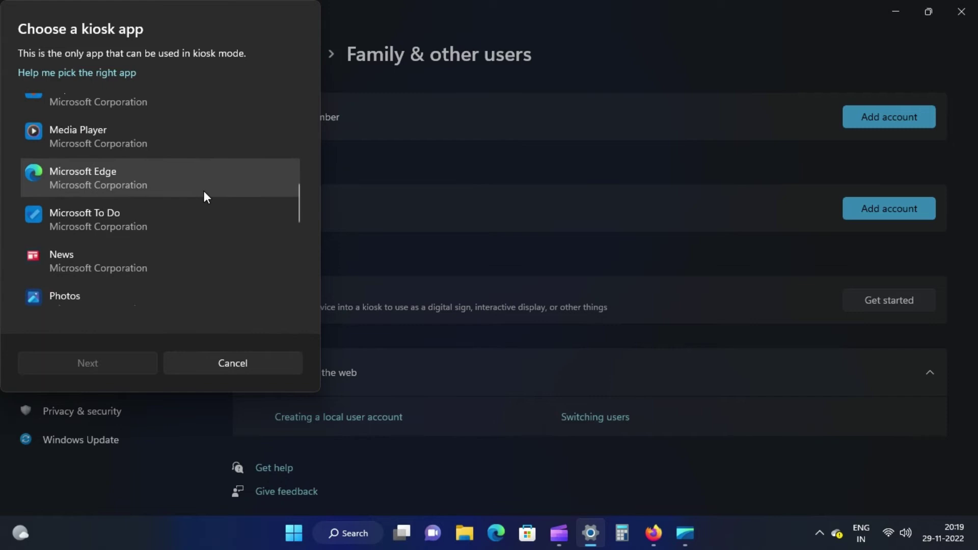
{"action": "left_click", "coordinate": [192, 181]}
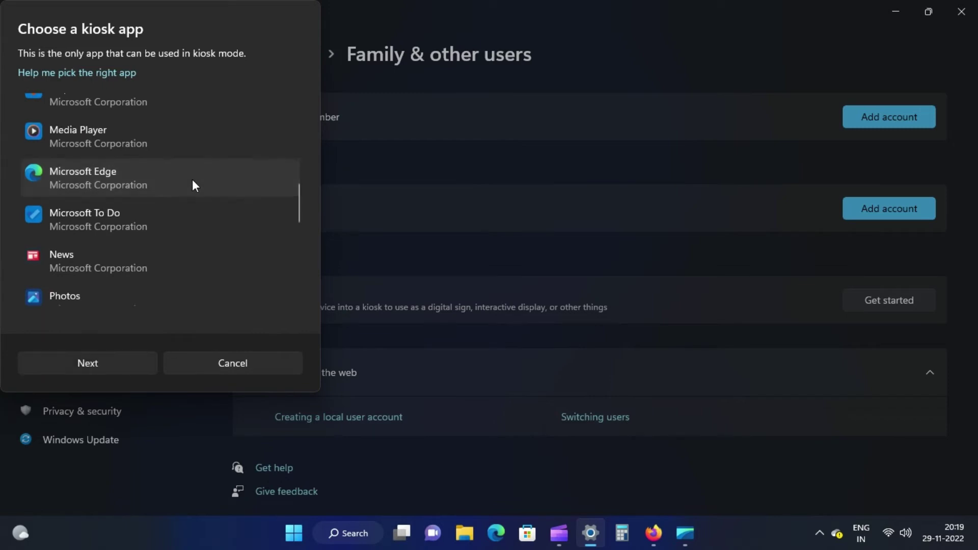
{"action": "left_click", "coordinate": [119, 371]}
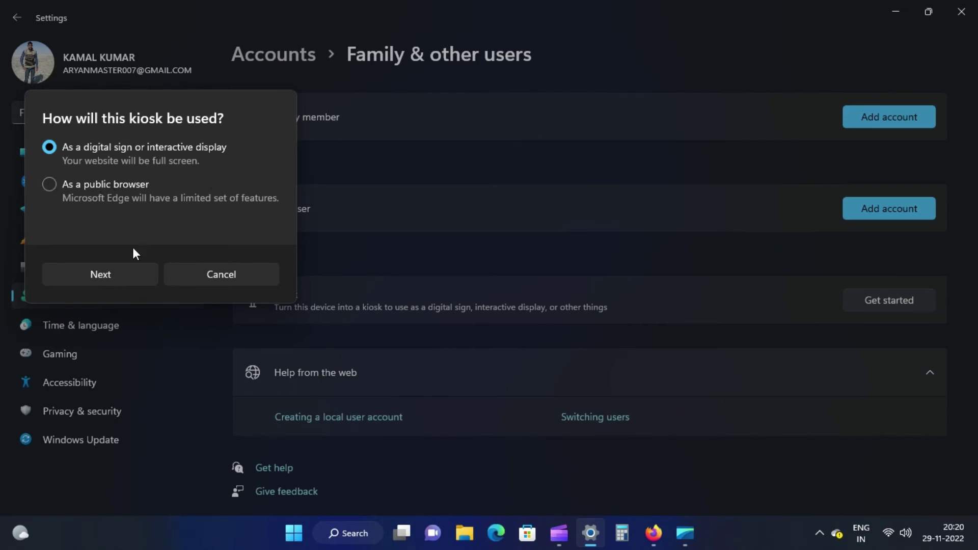
{"action": "left_click", "coordinate": [132, 276]}
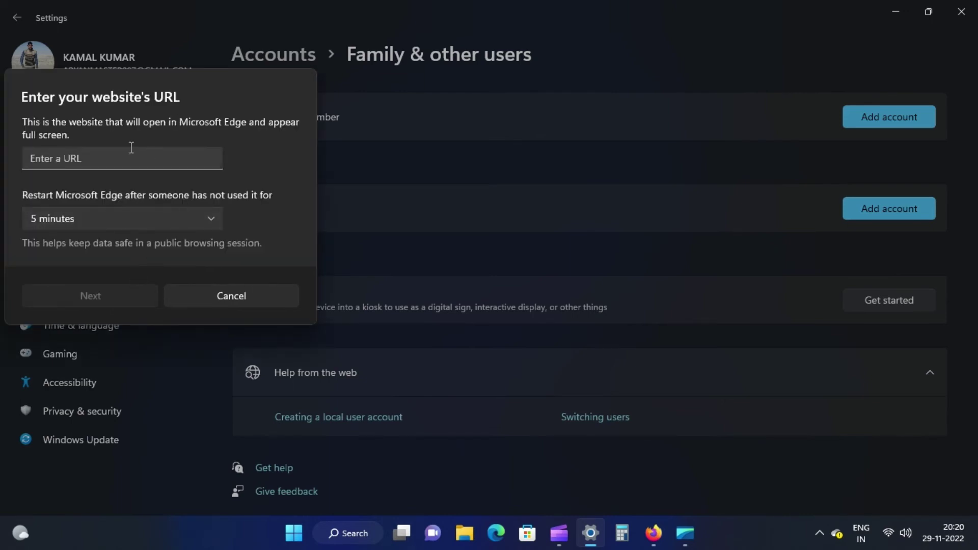
{"action": "left_click", "coordinate": [93, 153]}
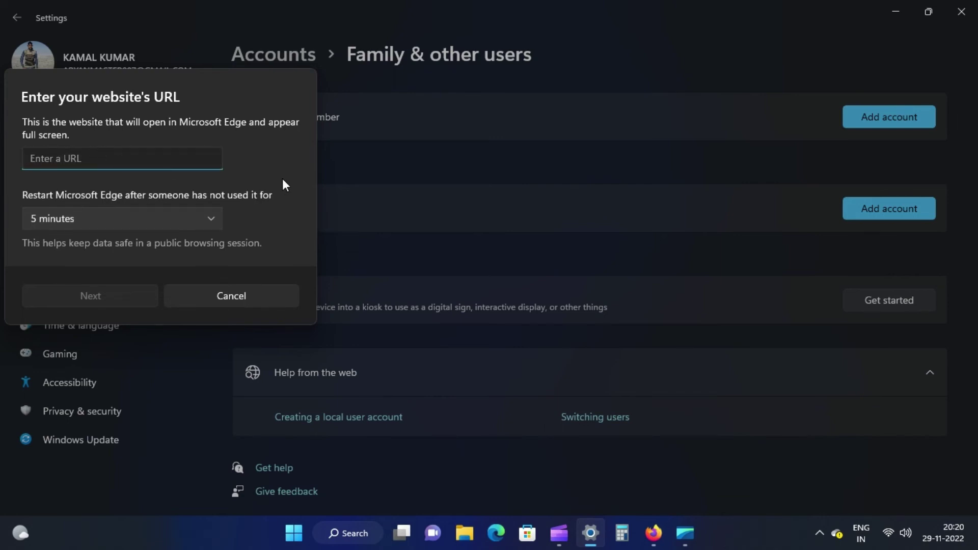
{"action": "type", "text": "www.risewin"}
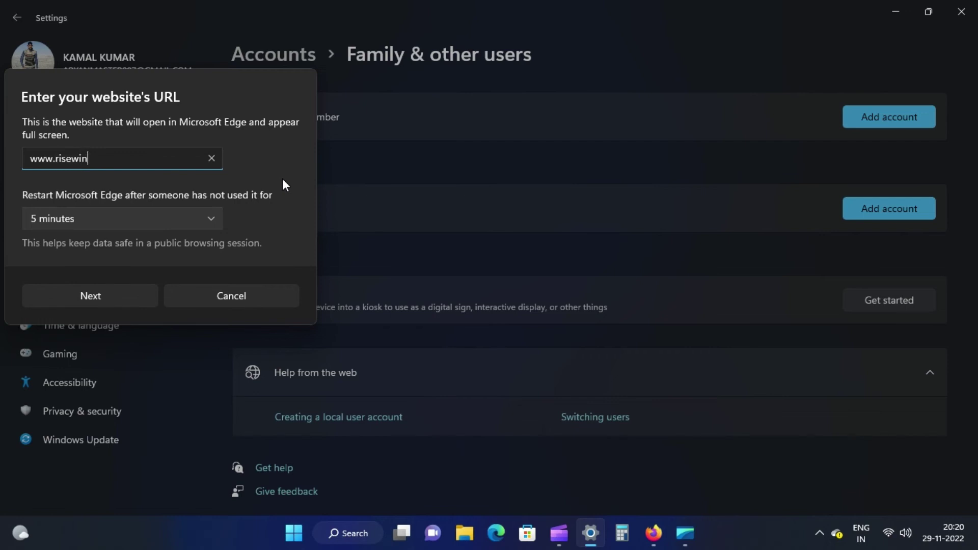
{"action": "type", "text": "dows.com"}
{"action": "left_click", "coordinate": [124, 298]}
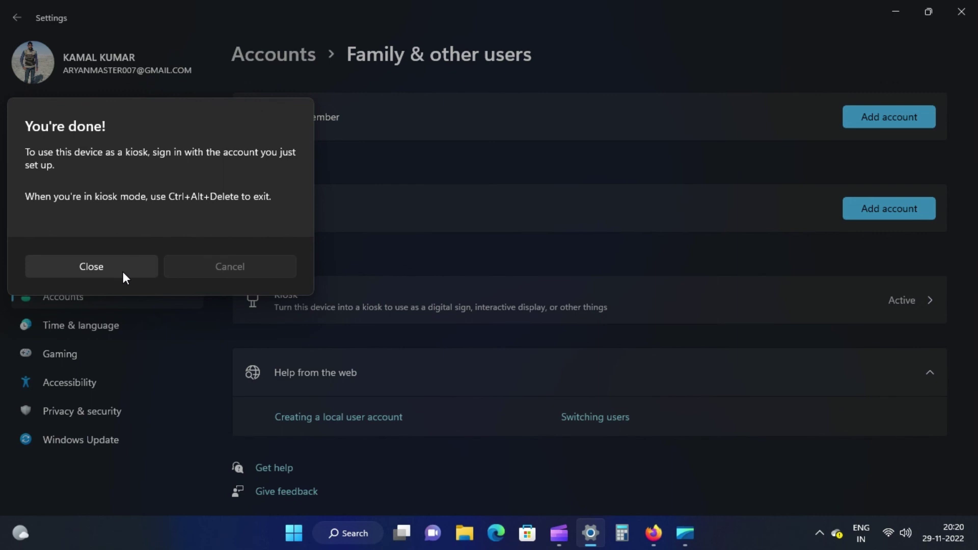
- Dismiss the You're done! message and minimize Settings to the desktop
{"action": "left_click", "coordinate": [123, 275]}
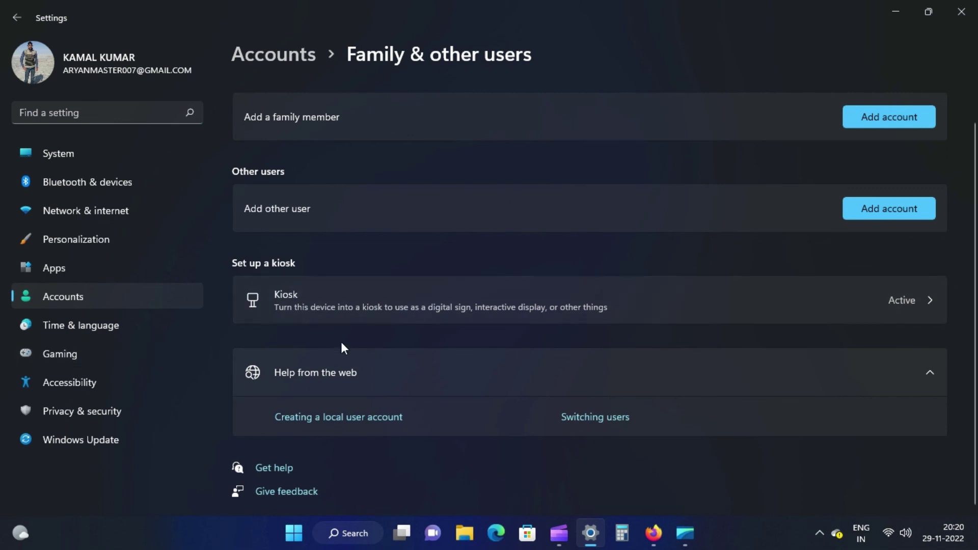
{"action": "left_click", "coordinate": [896, 12]}
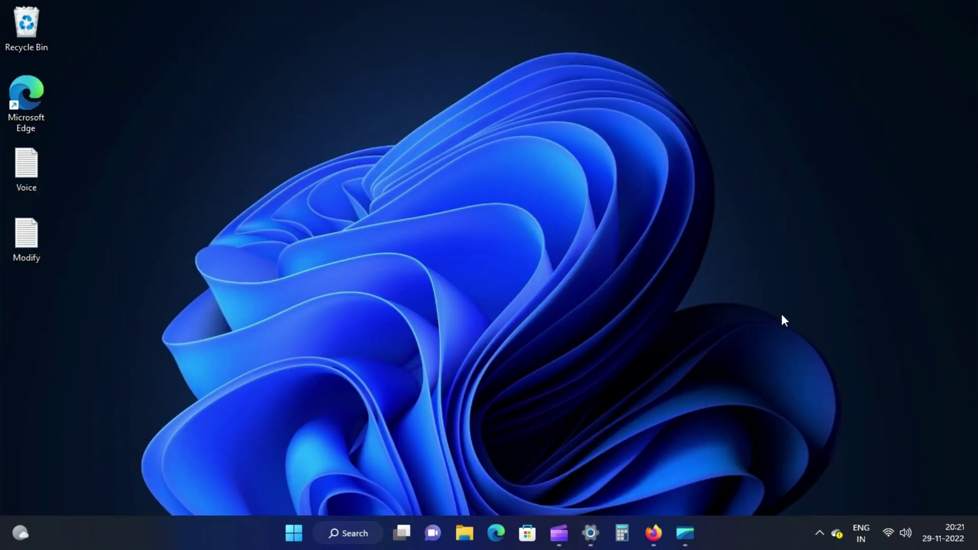